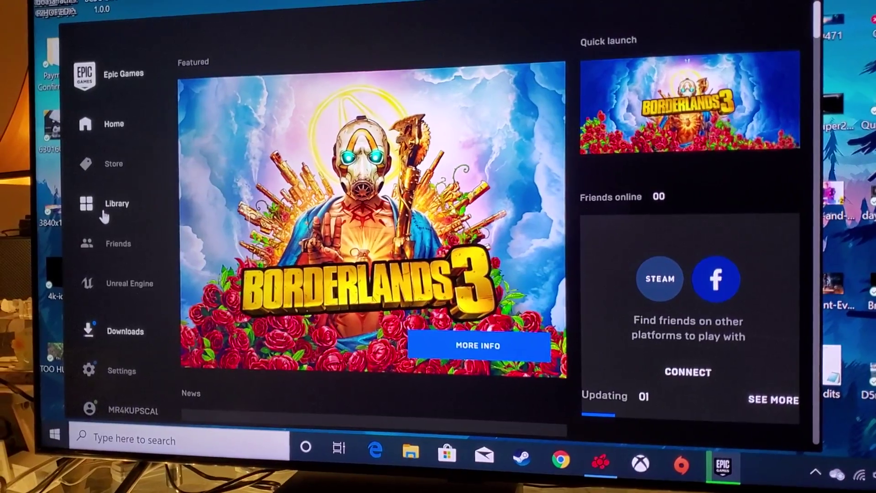
Step: Launch Borderlands 3 from the Epic Games Library, starting its cloud sync
click(96, 204)
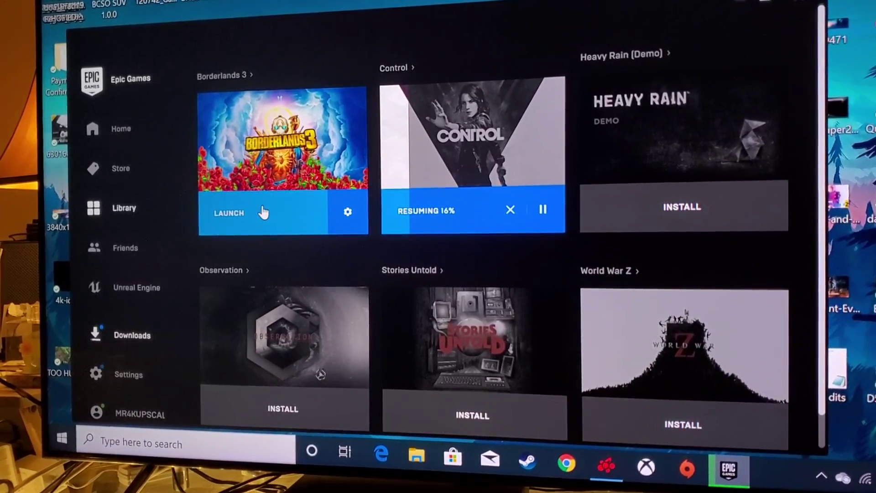
click(261, 212)
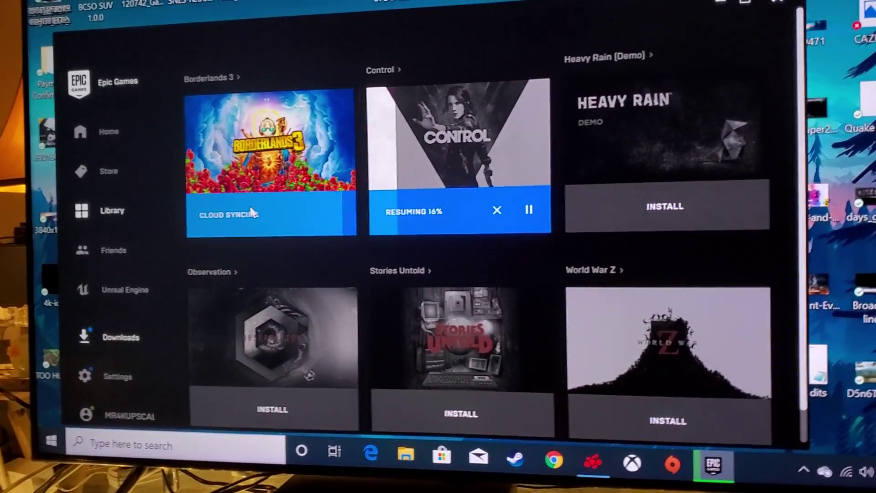